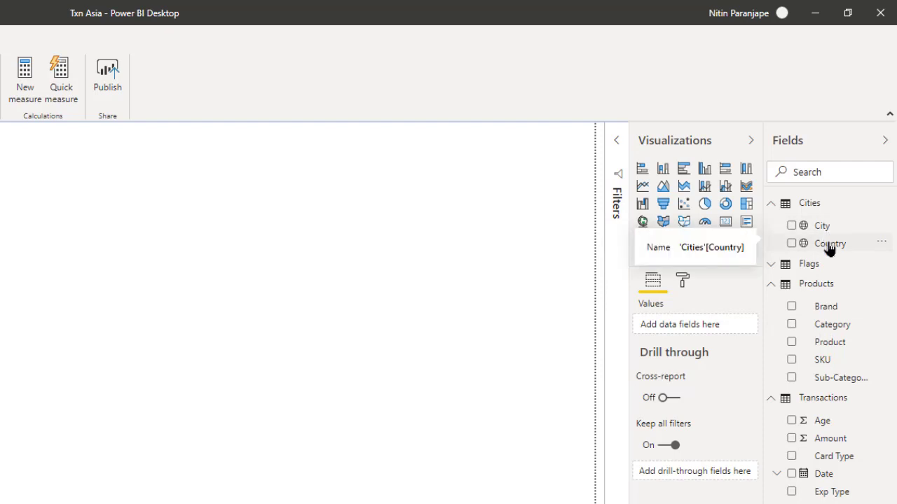
- Create a hierarchy from Country named Location, then add City to it below Country
right_click(829, 245)
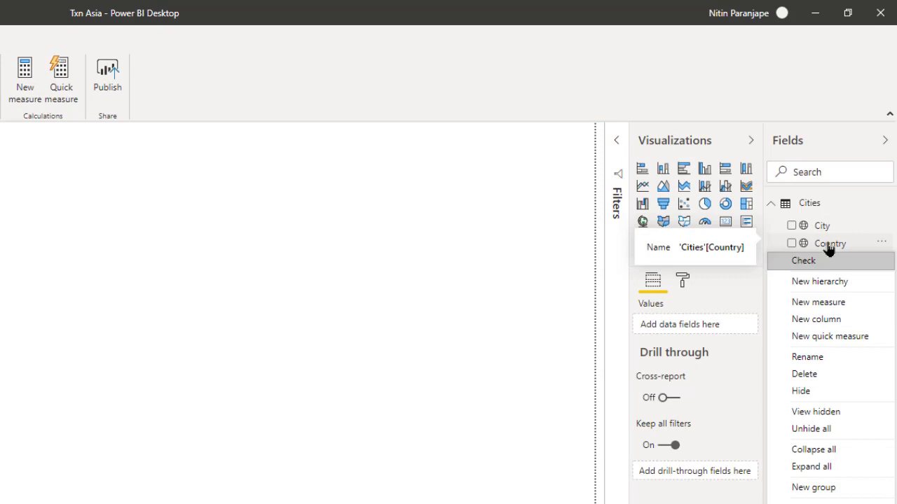
left_click(819, 287)
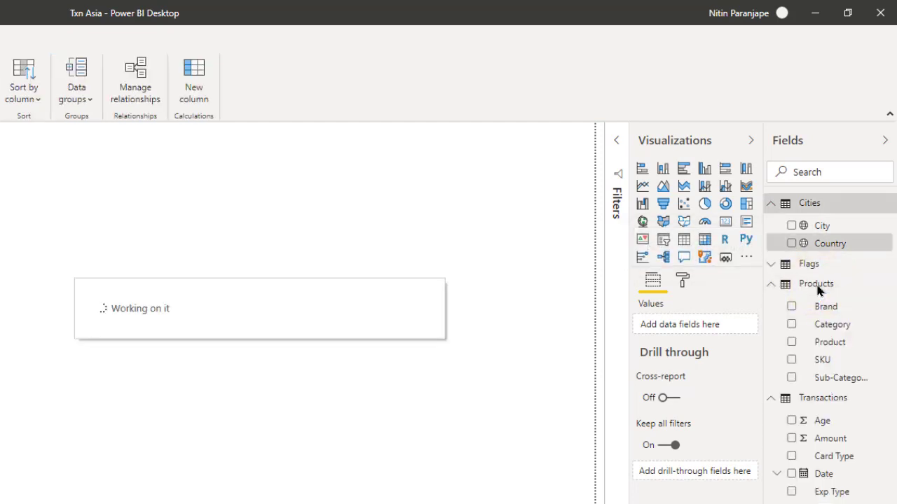
mouse_move(836, 278)
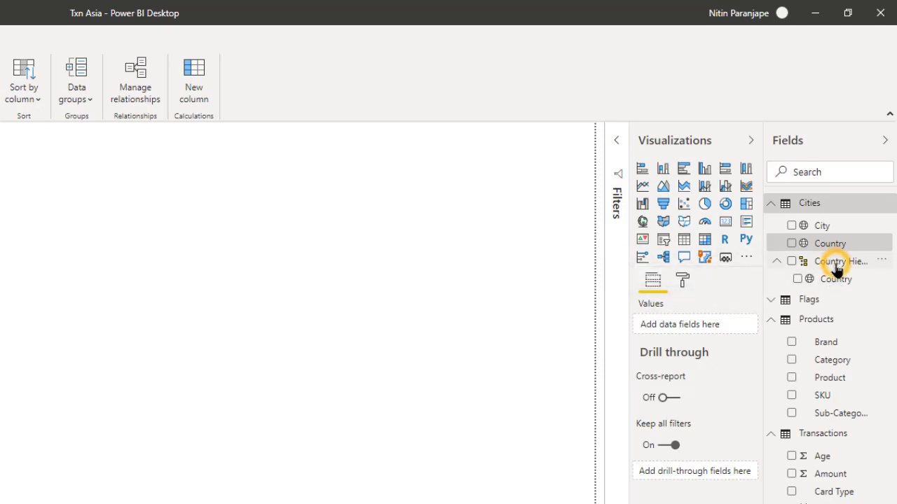
double_click(837, 264)
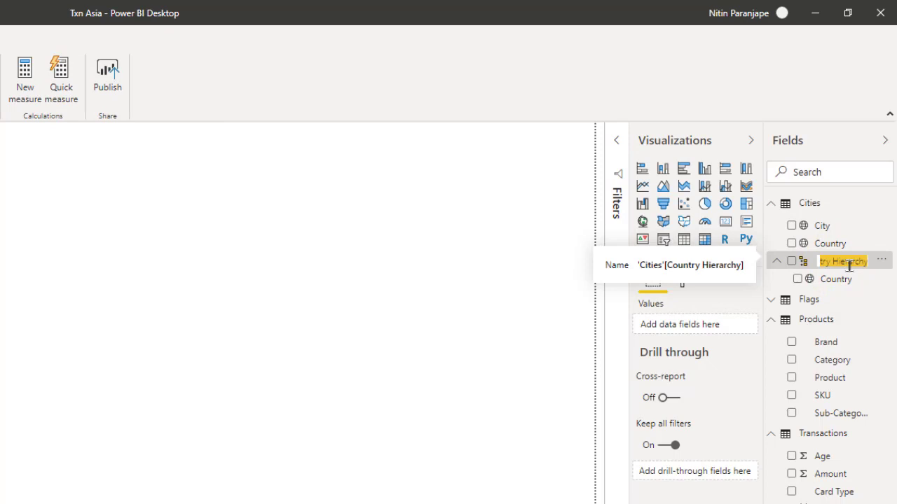
type("L")
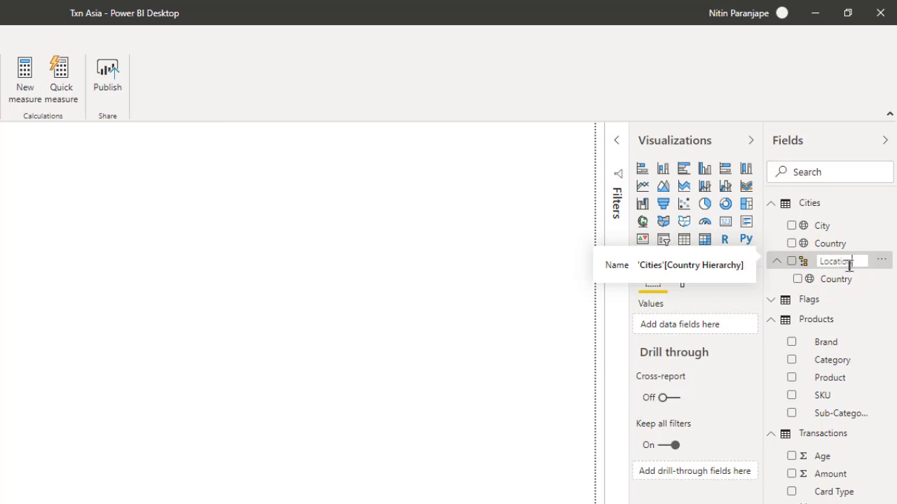
type("ocation")
key("Return")
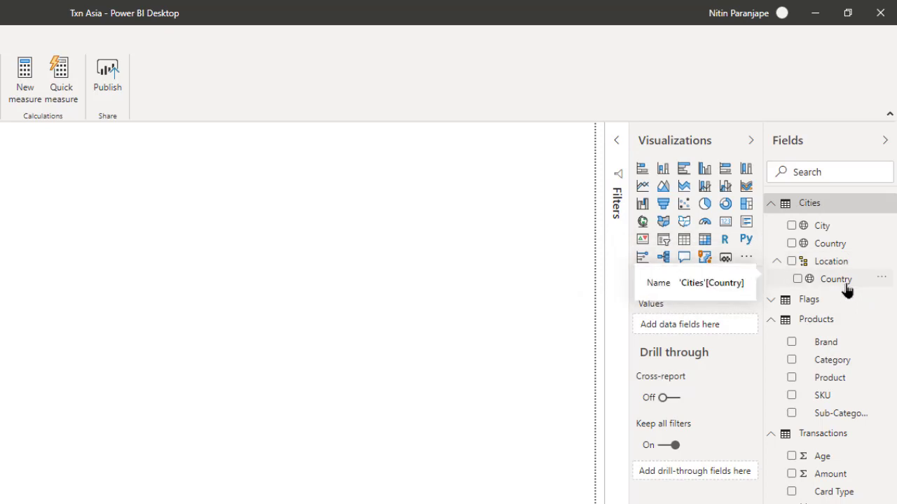
right_click(832, 228)
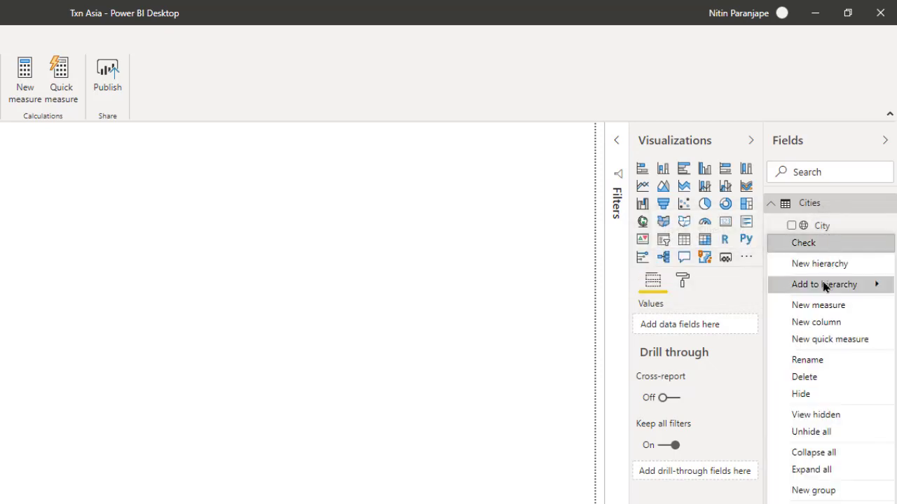
mouse_move(824, 284)
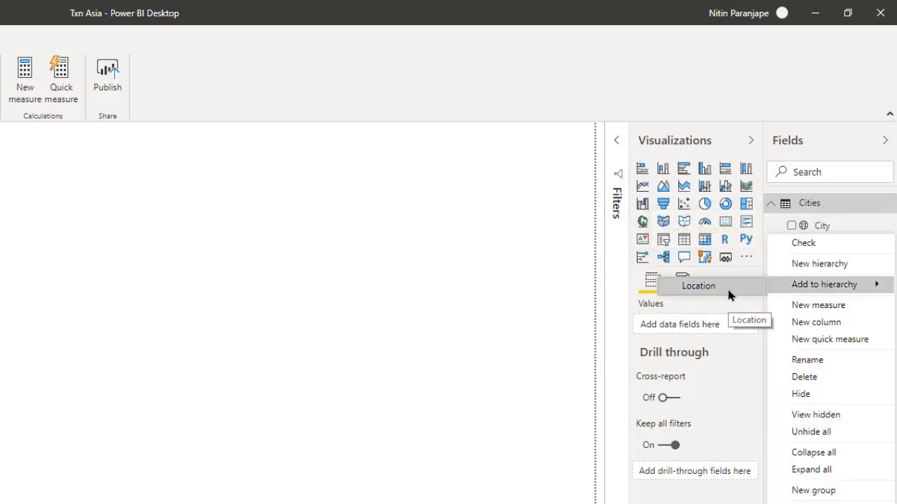
left_click(729, 289)
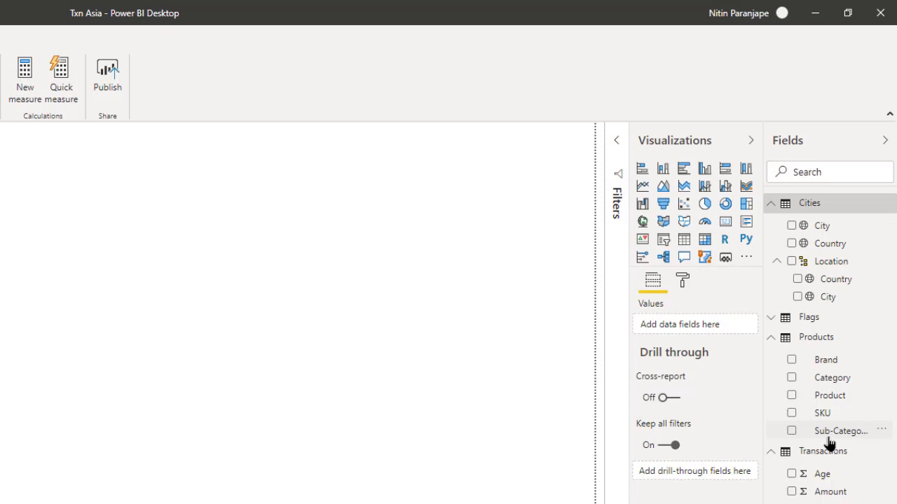
- Create a new hierarchy from the Category field and name it Products
right_click(835, 380)
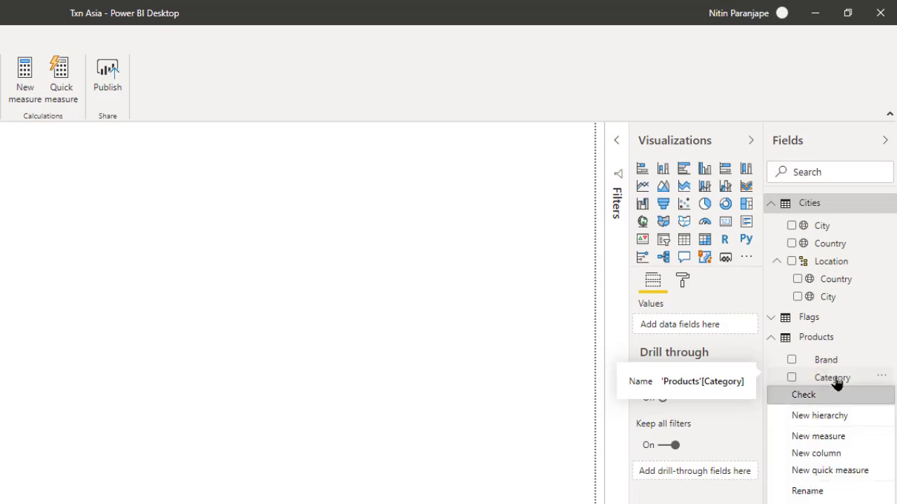
left_click(837, 415)
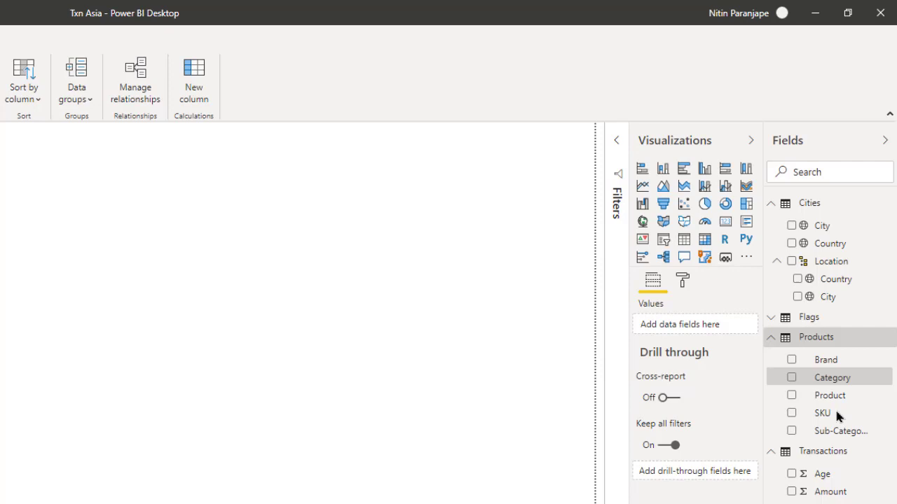
double_click(839, 396)
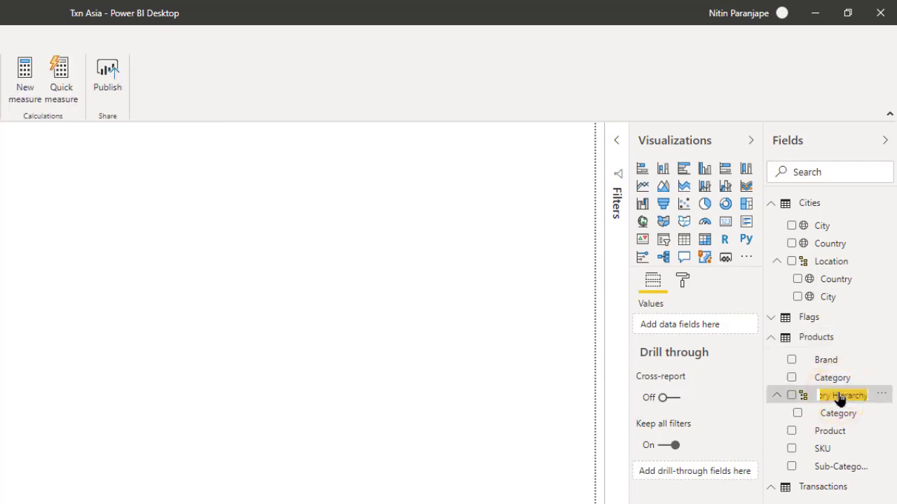
type("Products")
key("Return")
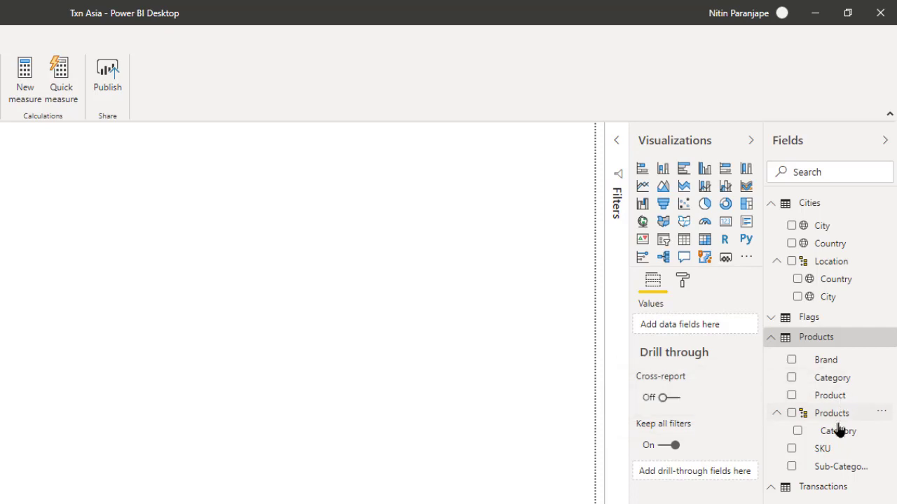
- Add Sub-Category, Product and Brand to the Products hierarchy in that order
left_click_drag(835, 463, 840, 418)
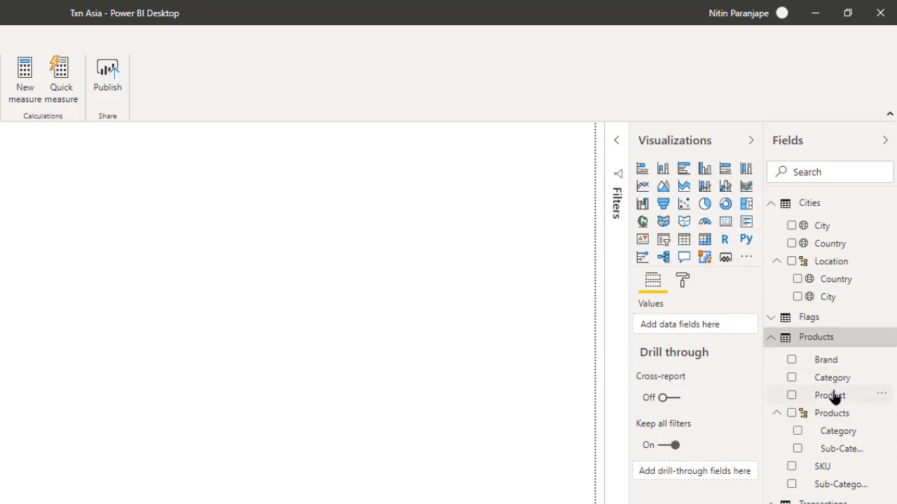
left_click_drag(837, 396, 837, 417)
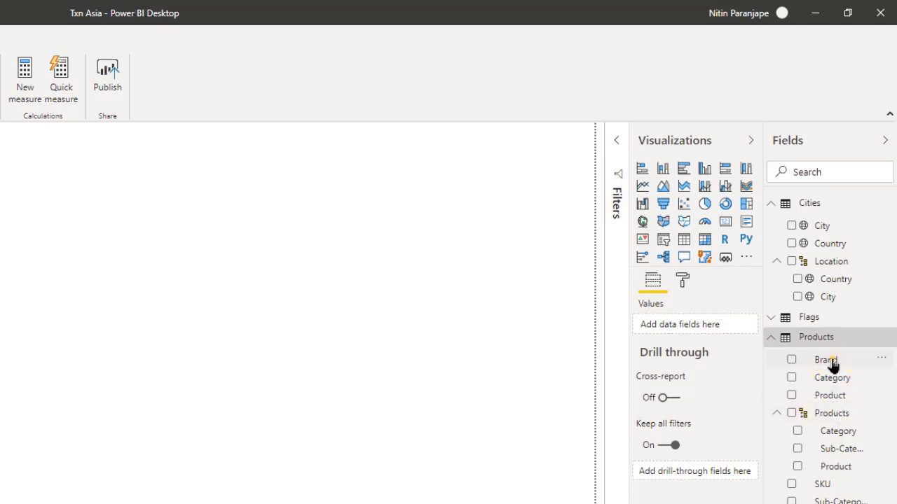
left_click_drag(827, 360, 834, 419)
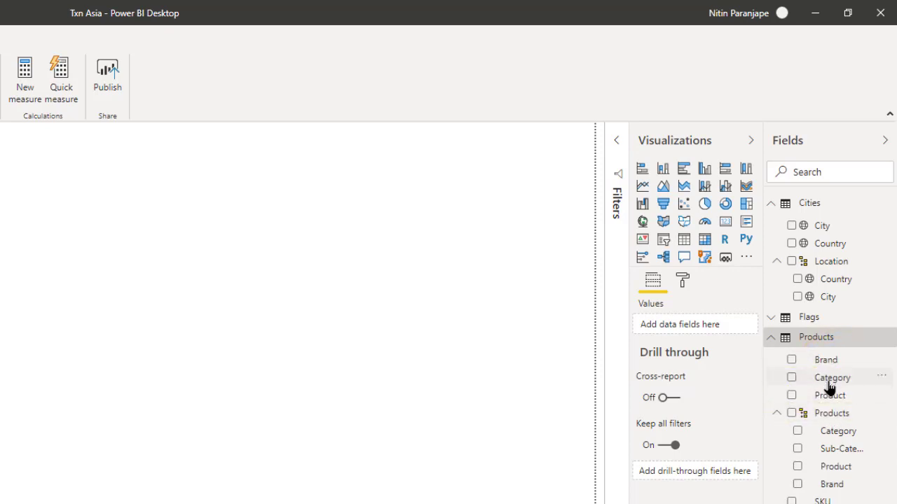
left_click(825, 492)
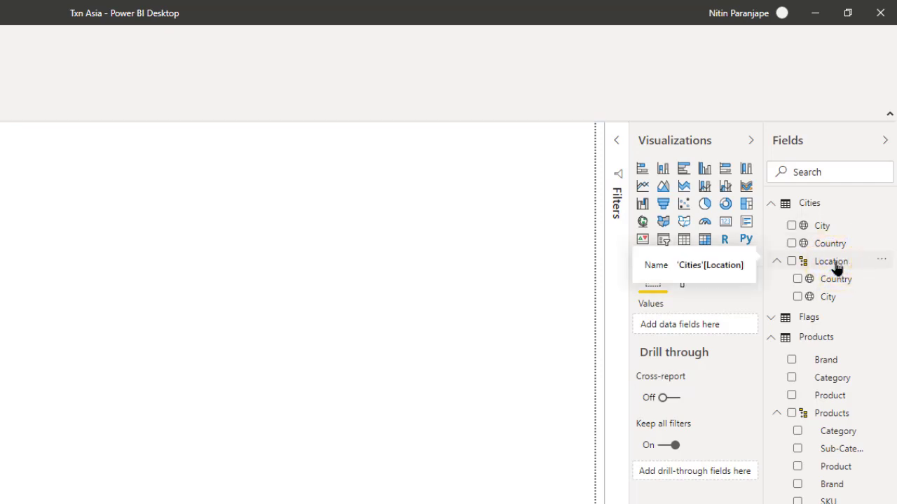
- Place a widened map of Location sized by Amount, and add a Card Type table beside it
mouse_move(833, 261)
left_mouse_down()
mouse_move(677, 220)
mouse_move(403, 178)
left_mouse_up()
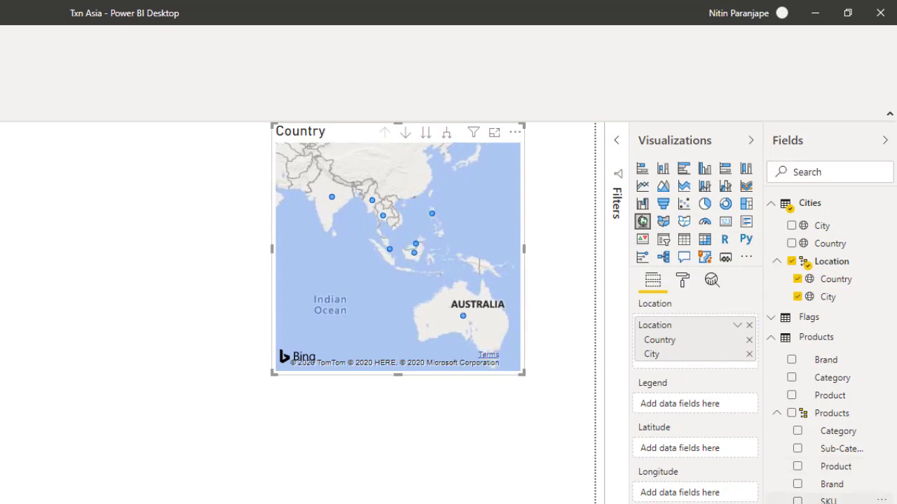
left_click_drag(553, 404, 448, 304)
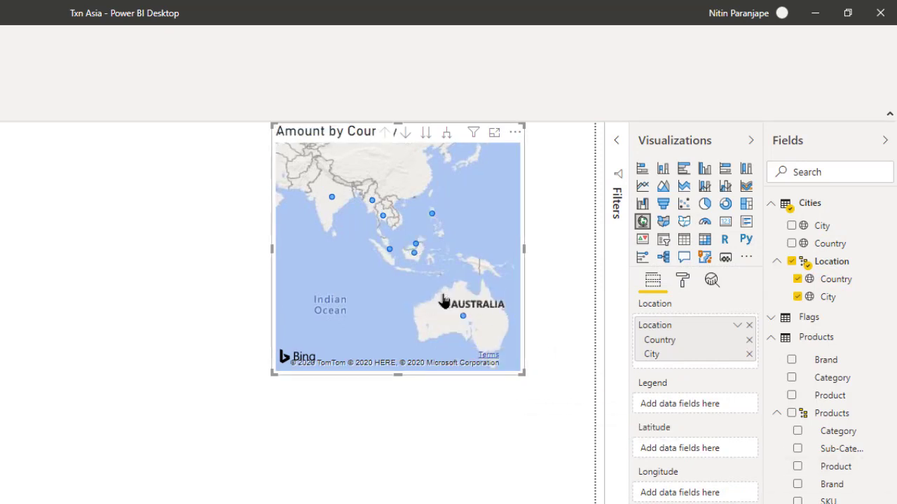
left_click_drag(525, 248, 619, 260)
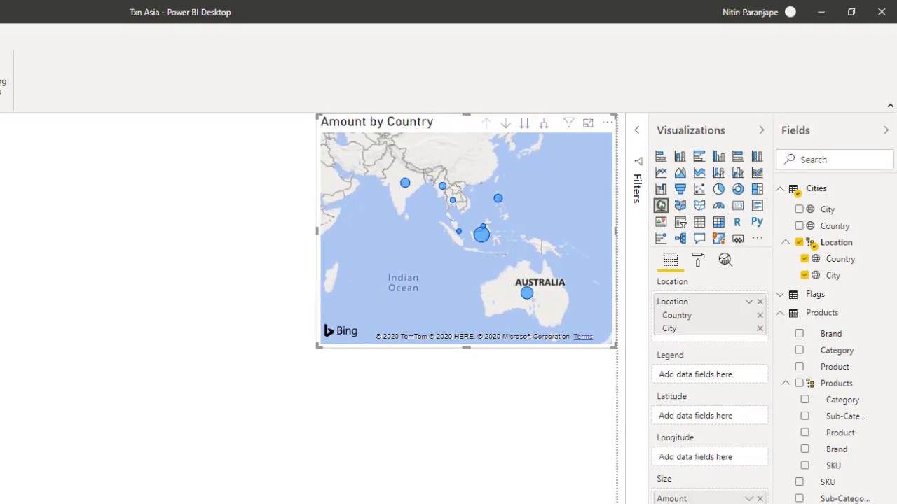
left_click_drag(827, 501, 186, 152)
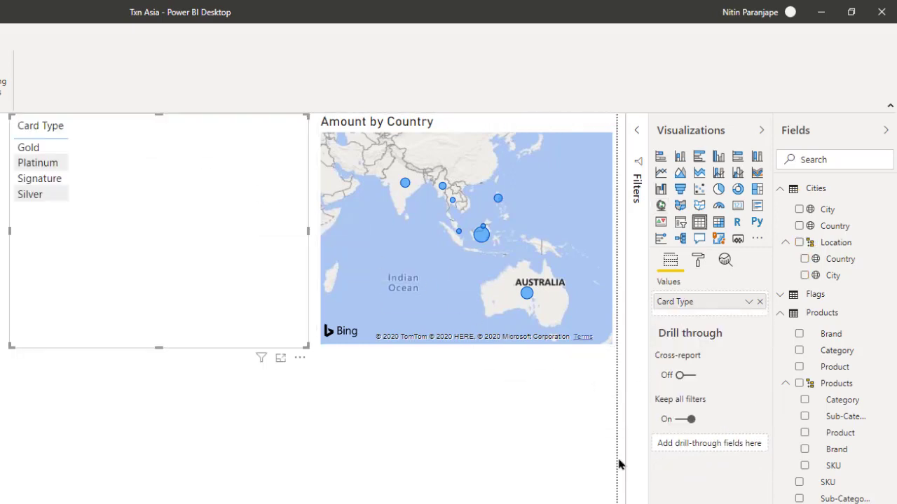
- Add Amount to the Card Type table, convert it to a pie chart, then select the map
left_click_drag(826, 501, 196, 249)
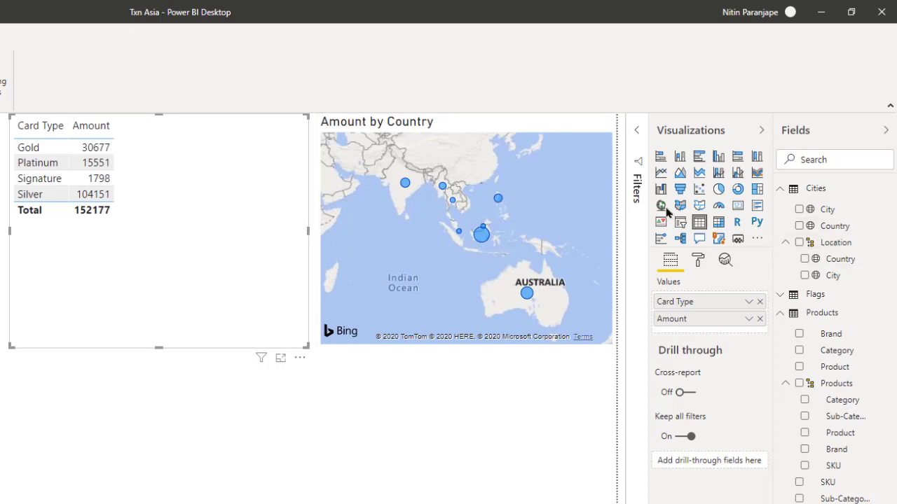
left_click(719, 189)
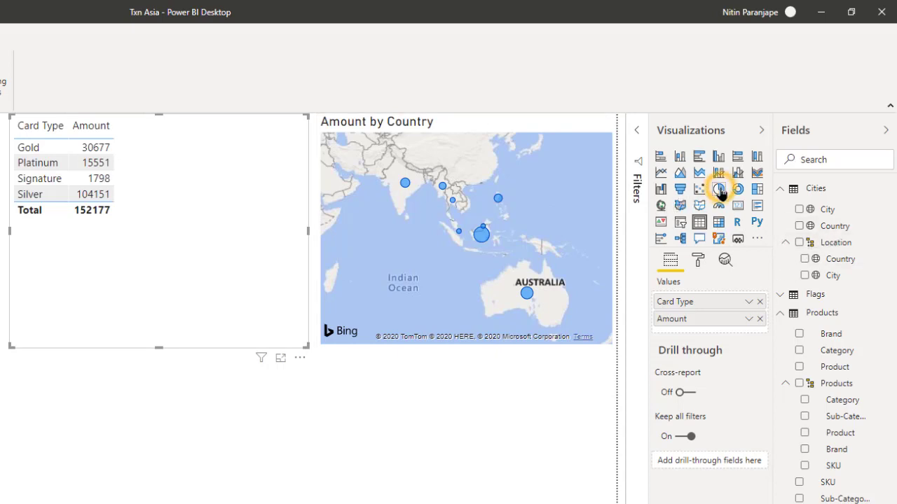
left_click(375, 283)
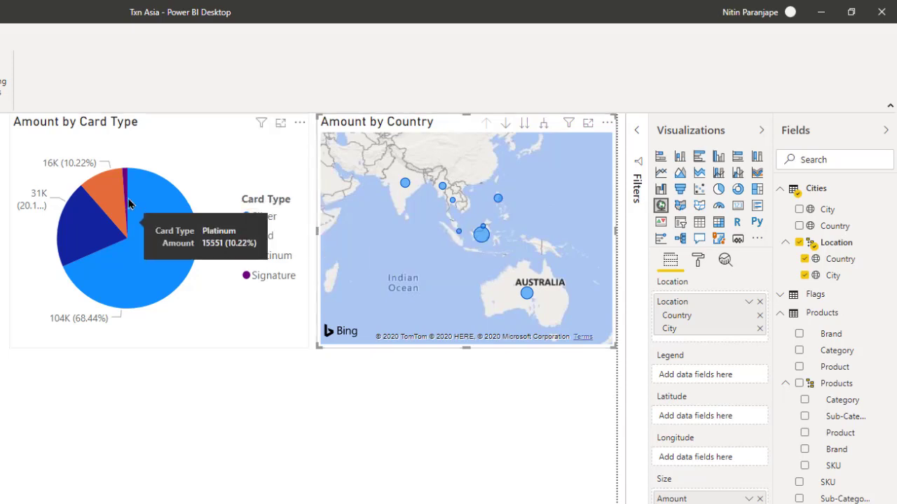
mouse_move(163, 224)
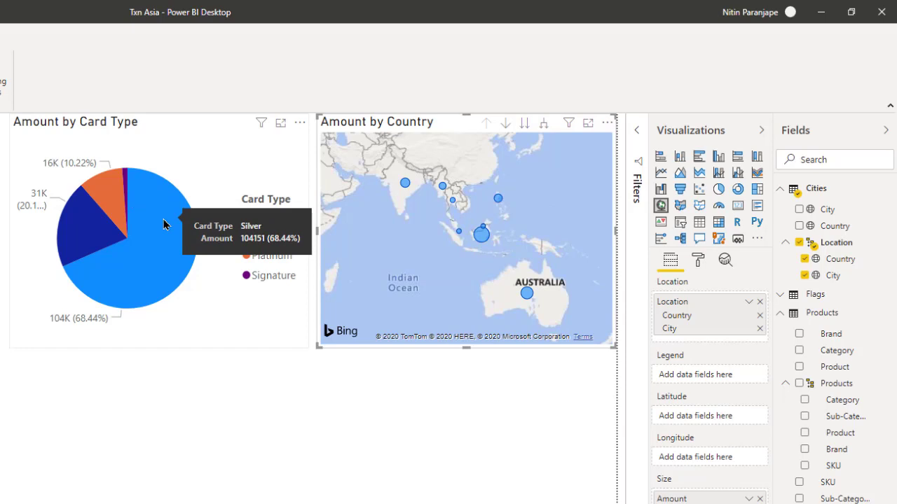
left_click(163, 224)
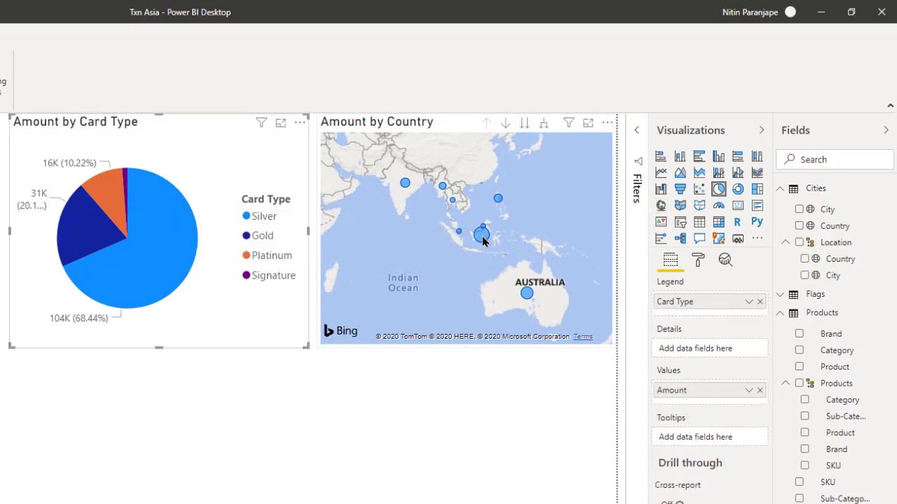
mouse_move(482, 234)
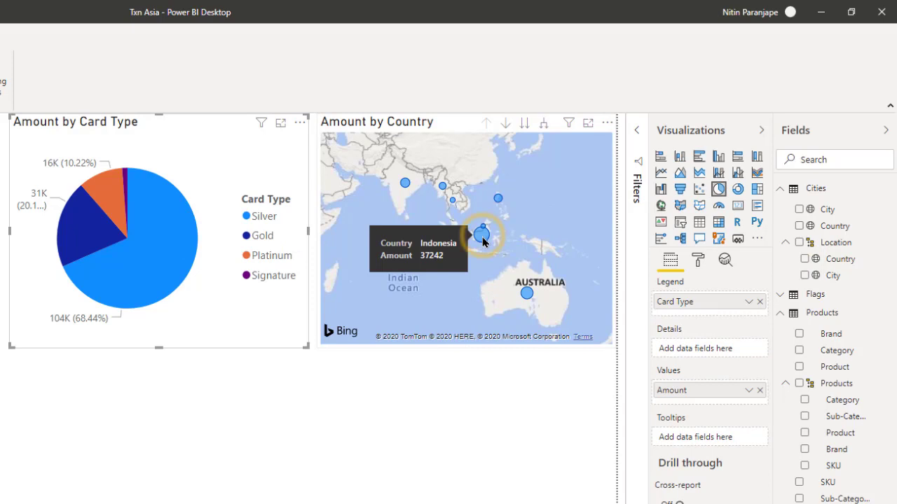
left_click(482, 236)
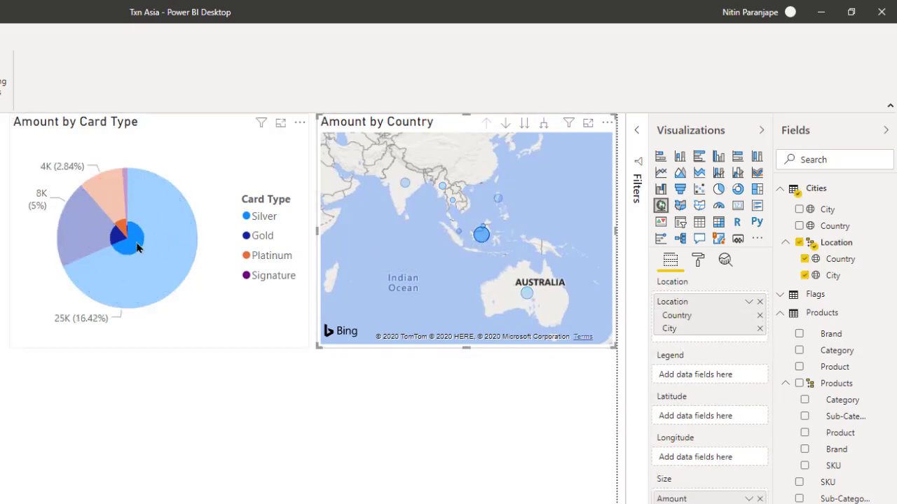
mouse_move(165, 259)
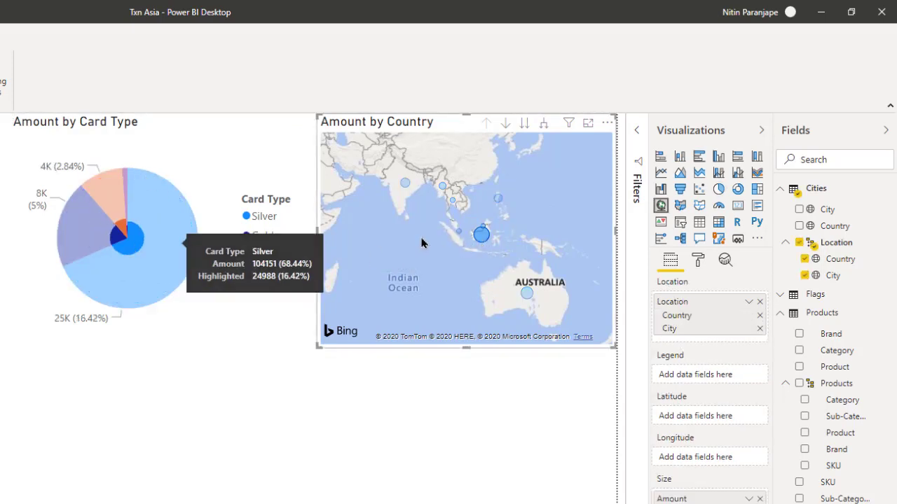
left_click(483, 231)
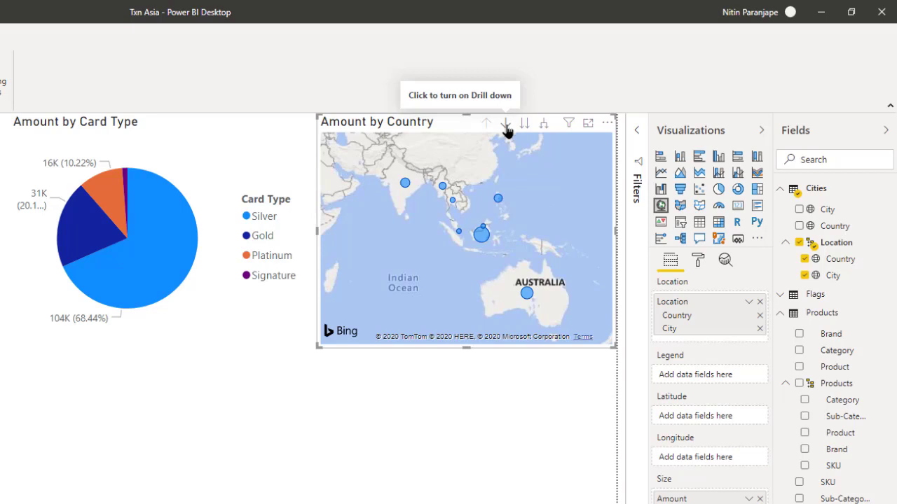
- Drill the map into Indonesia's cities, drill back up, then select Indonesia to cross-highlight the pie
left_click(505, 124)
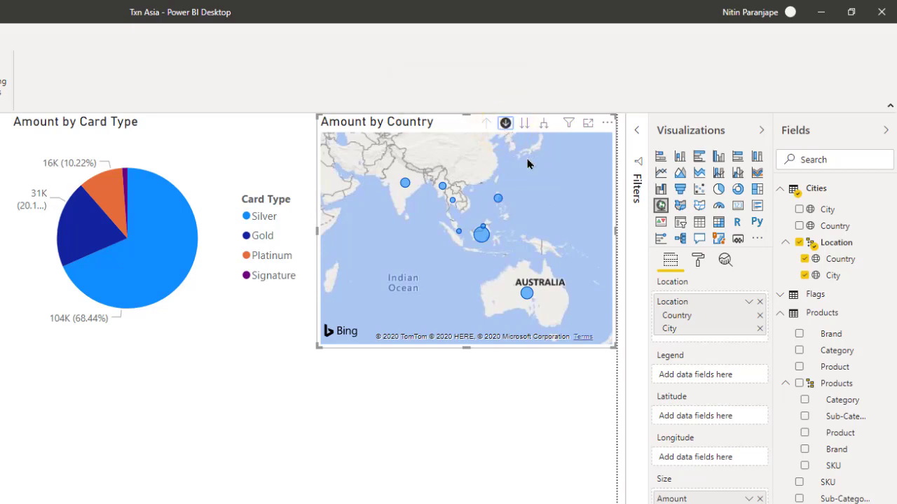
left_click(481, 236)
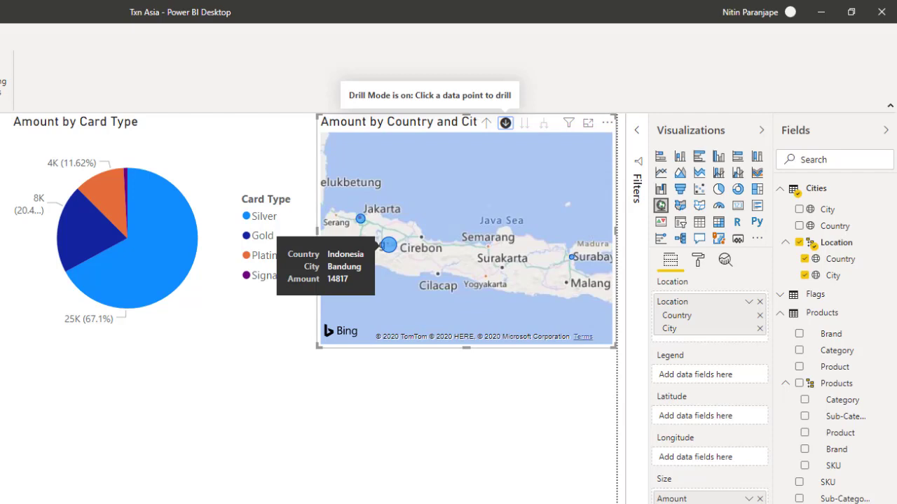
left_click(485, 124)
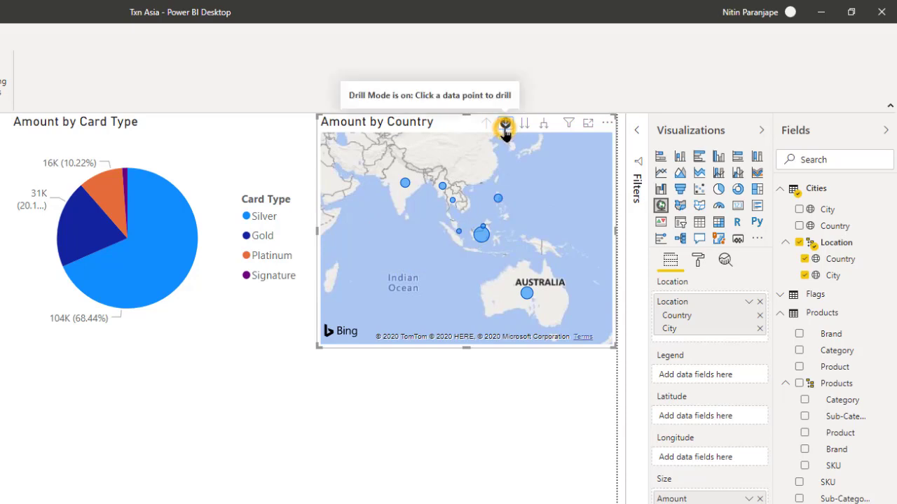
left_click(482, 238)
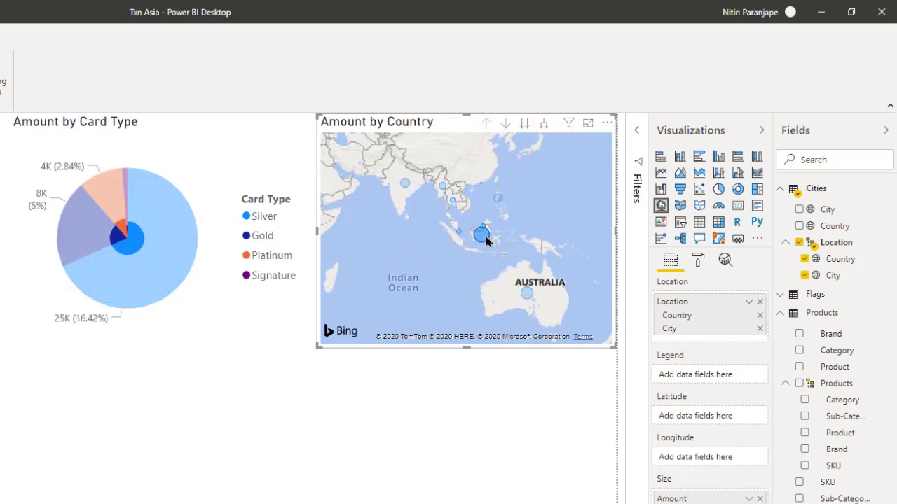